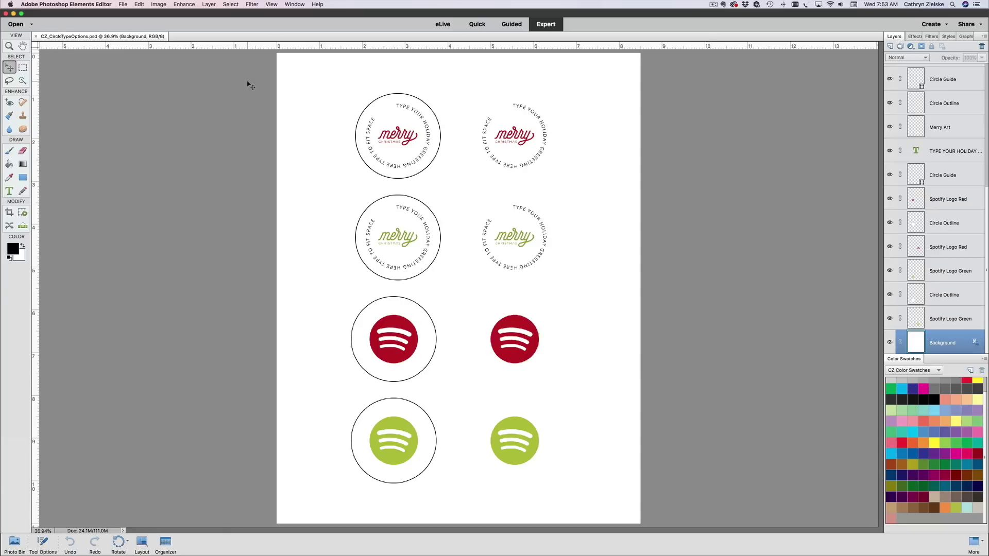
left_click_drag(248, 82, 454, 500)
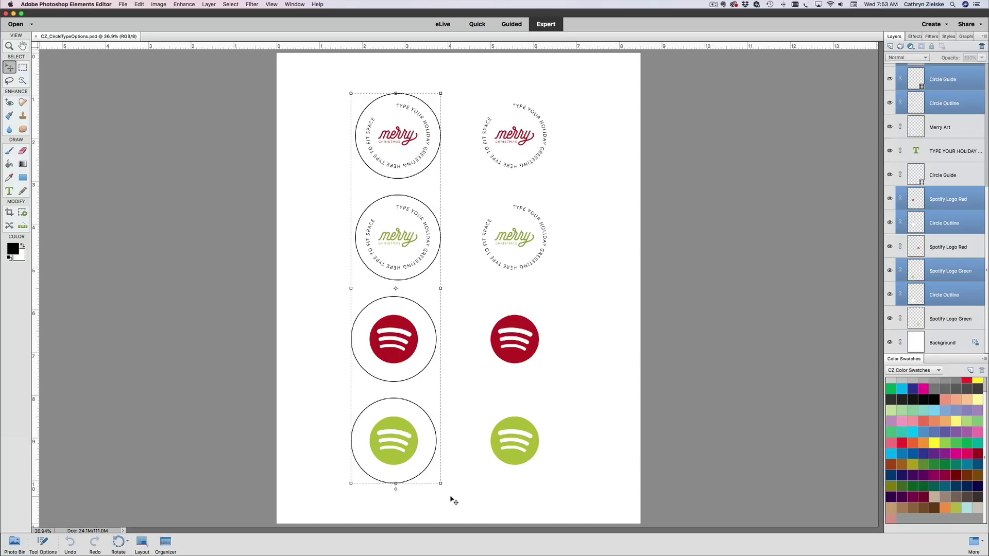
Delete the selected left column of outlined designs, confirming the layer deletion
key("BackSpace")
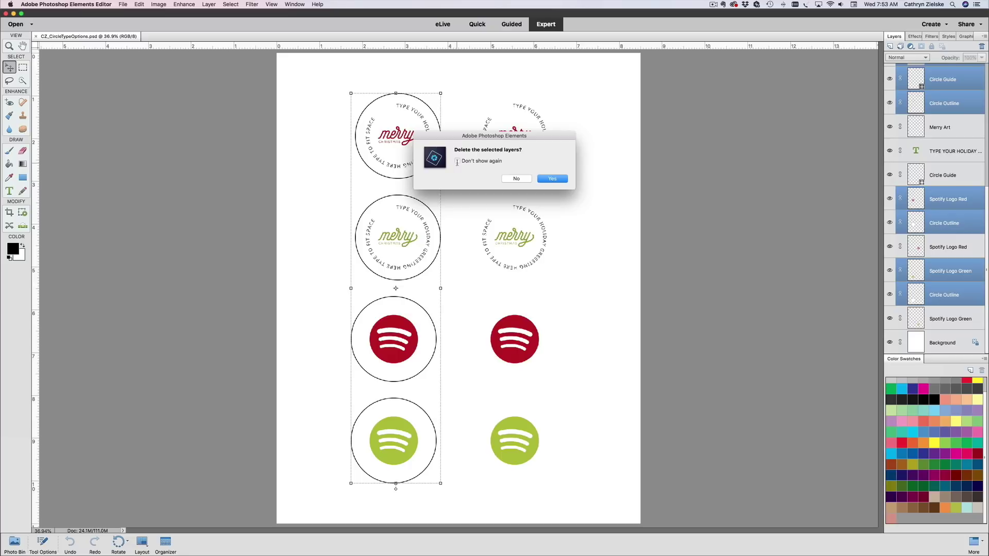
left_click(552, 179)
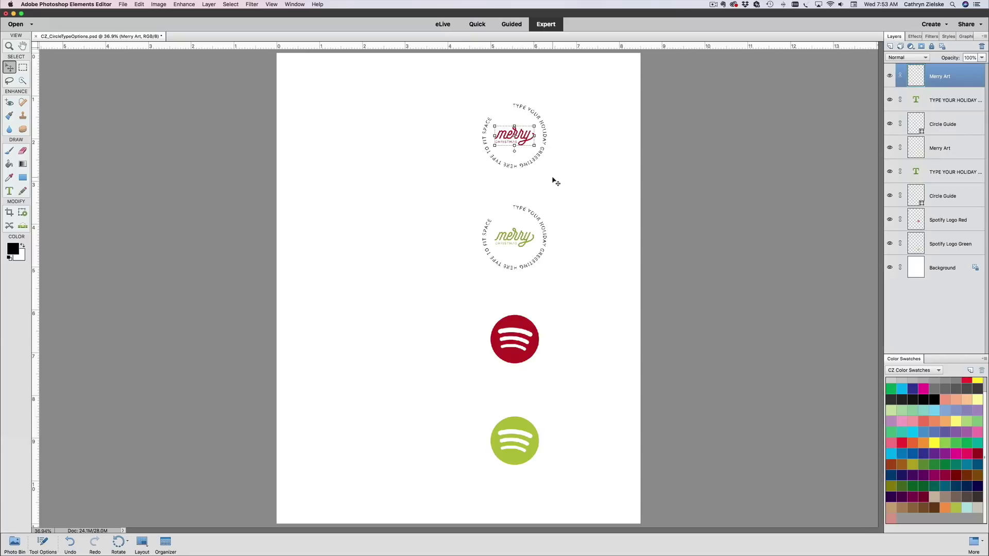
left_click(576, 185)
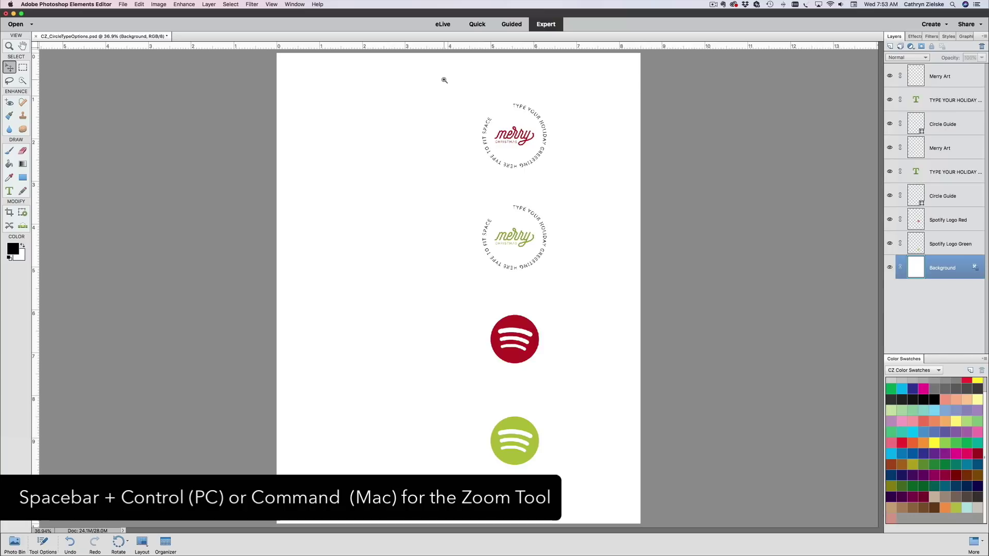
Zoom in on the red Merry Christmas circle and select its artwork layer
left_click_drag(444, 80, 574, 149)
left_click(472, 232)
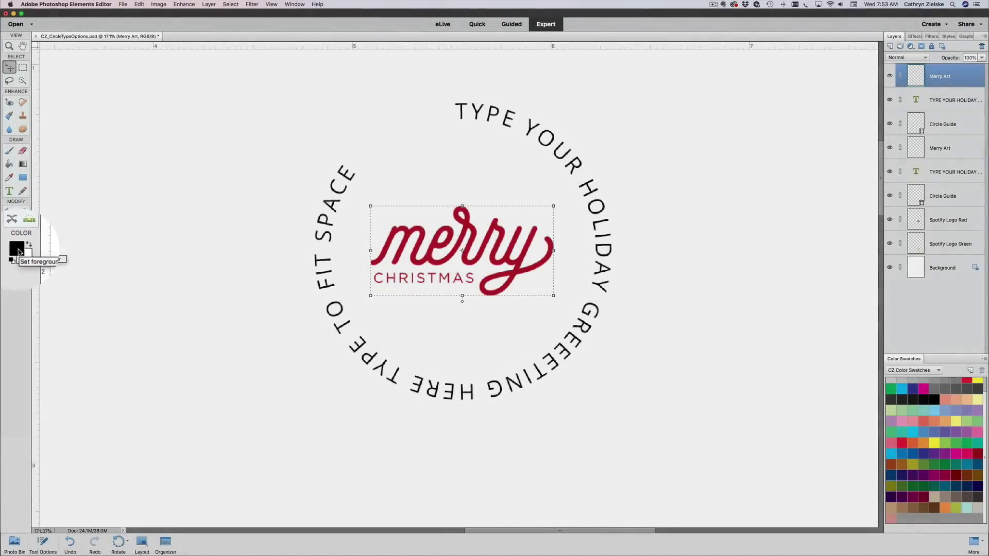
Set the foreground colour to a bright, saturated purple in the Color Picker
left_click(13, 250)
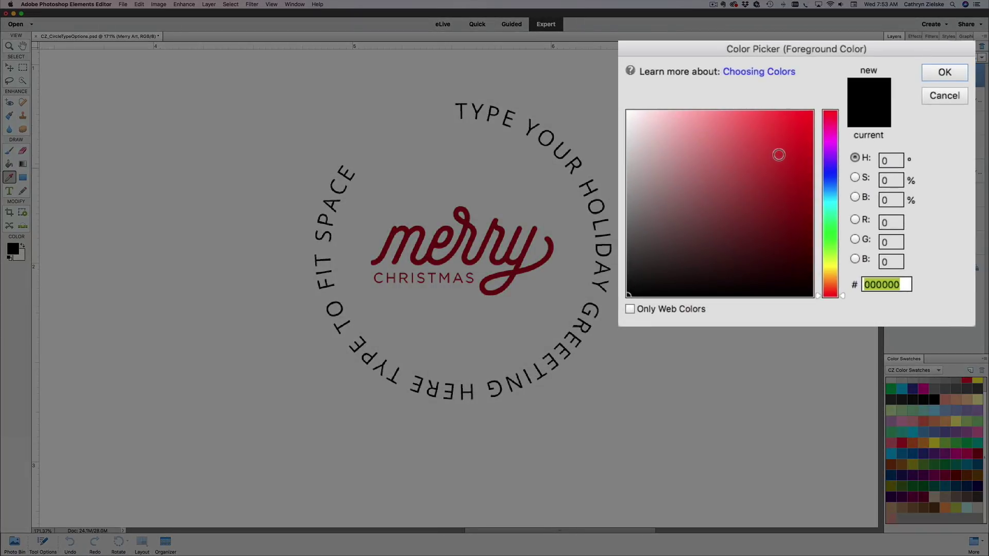
left_click_drag(780, 159, 746, 140)
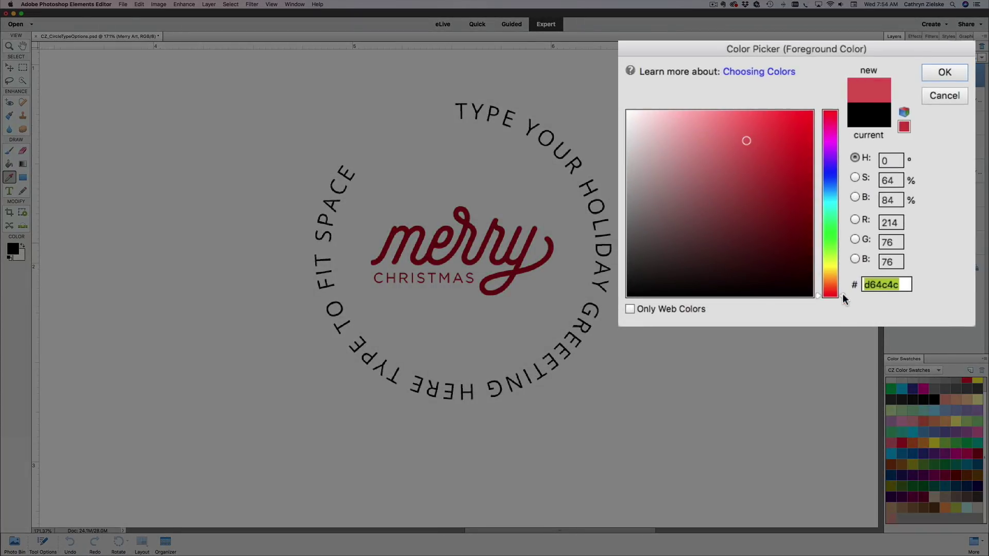
left_click_drag(842, 293, 838, 174)
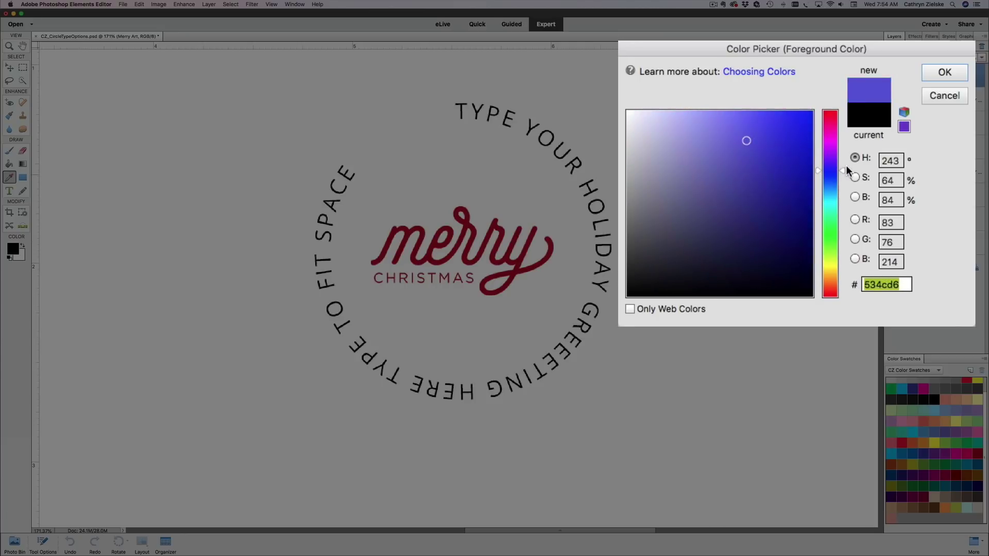
left_click_drag(750, 141, 753, 126)
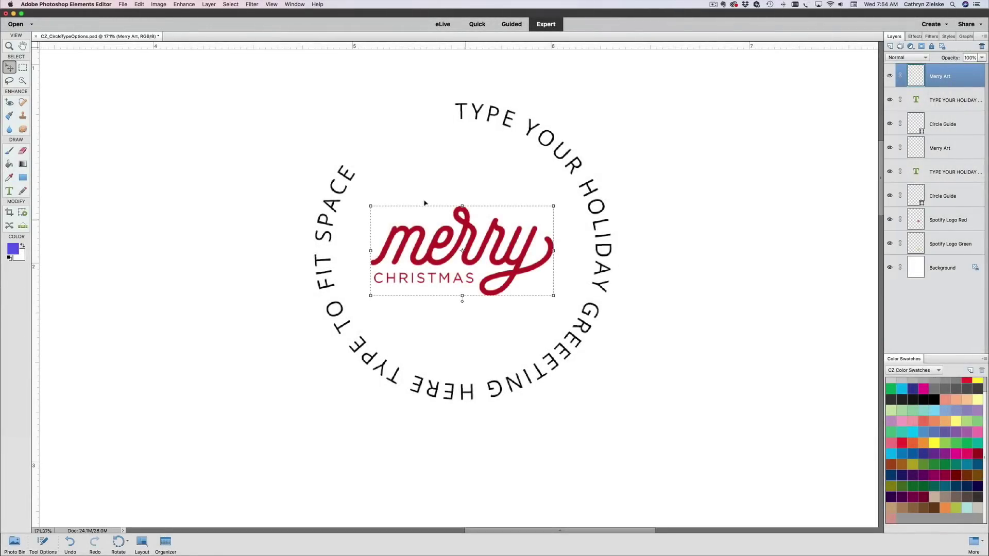
Fill the merry artwork layer with purple as a test, then undo it
left_click(139, 4)
left_click(137, 90)
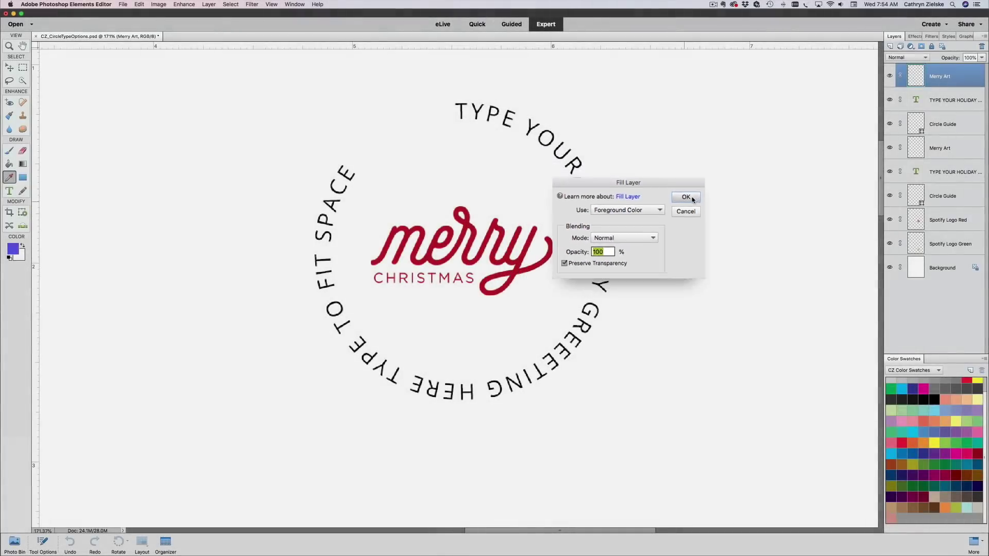
left_click(686, 195)
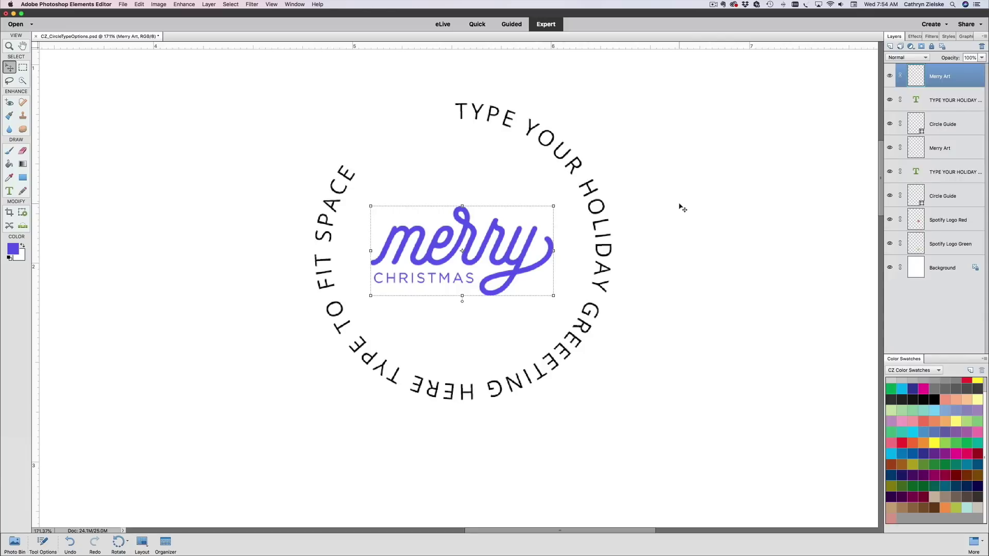
key("super+z")
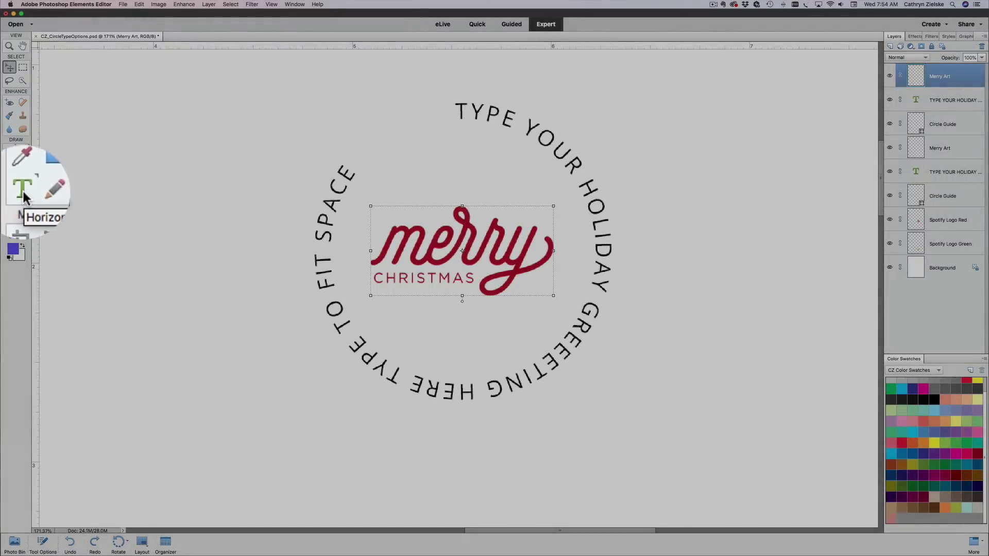
Select all of the curved TYPE YOUR HOLIDAY GREETING text with the Type tool
left_click(10, 192)
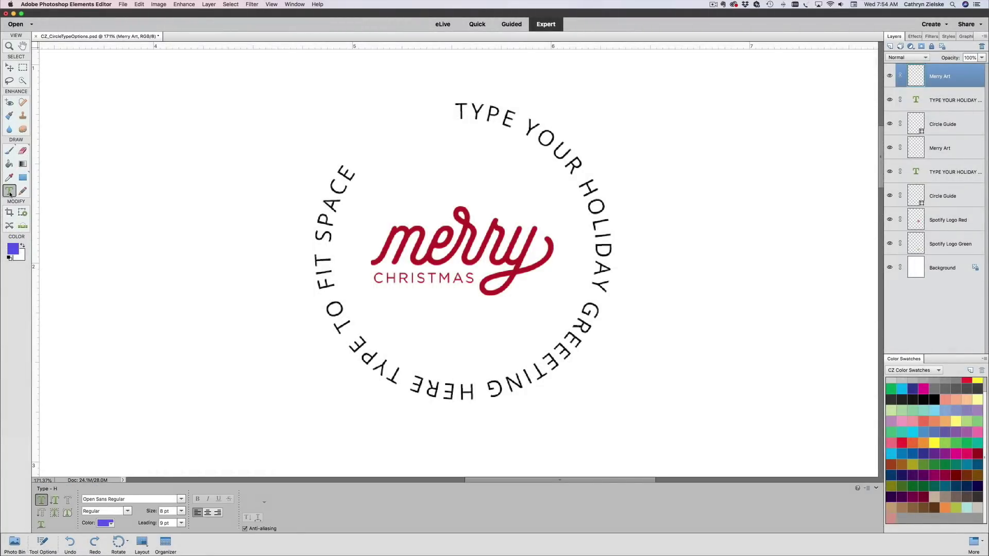
left_click(481, 113)
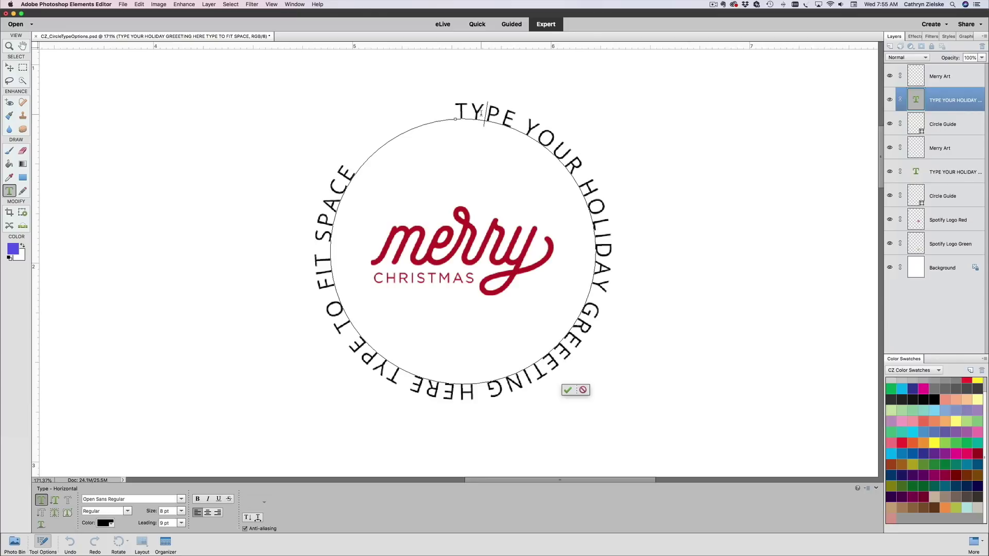
double_click(481, 112)
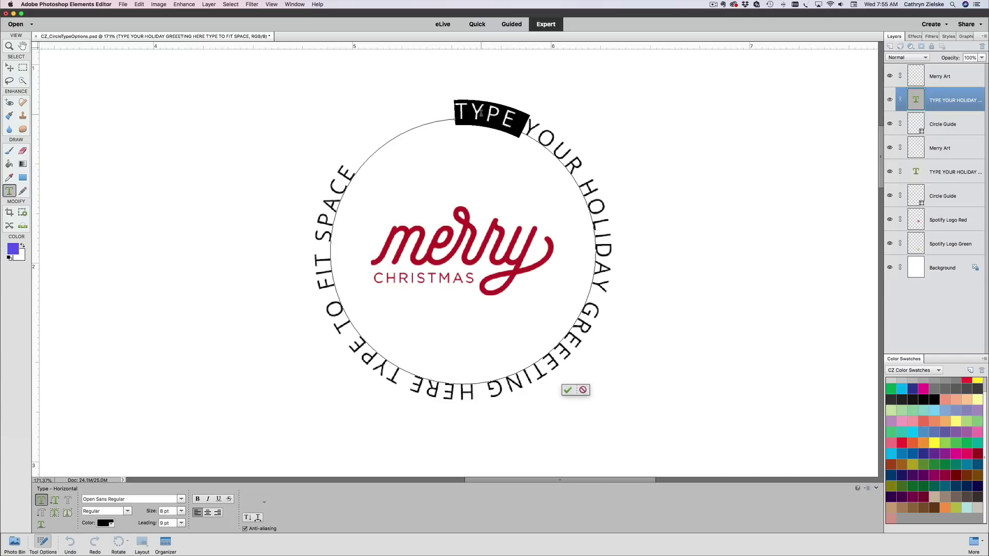
left_click(481, 112)
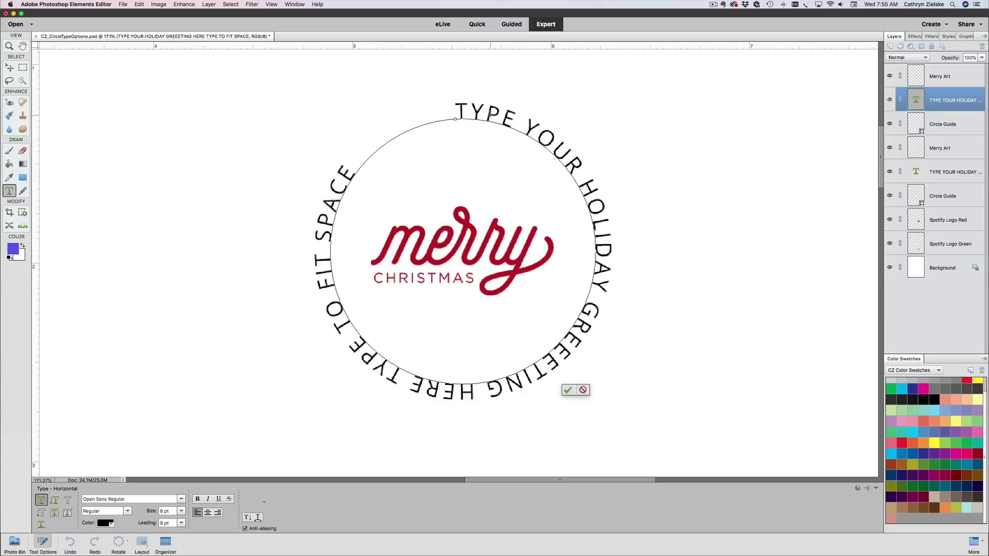
key("super+a")
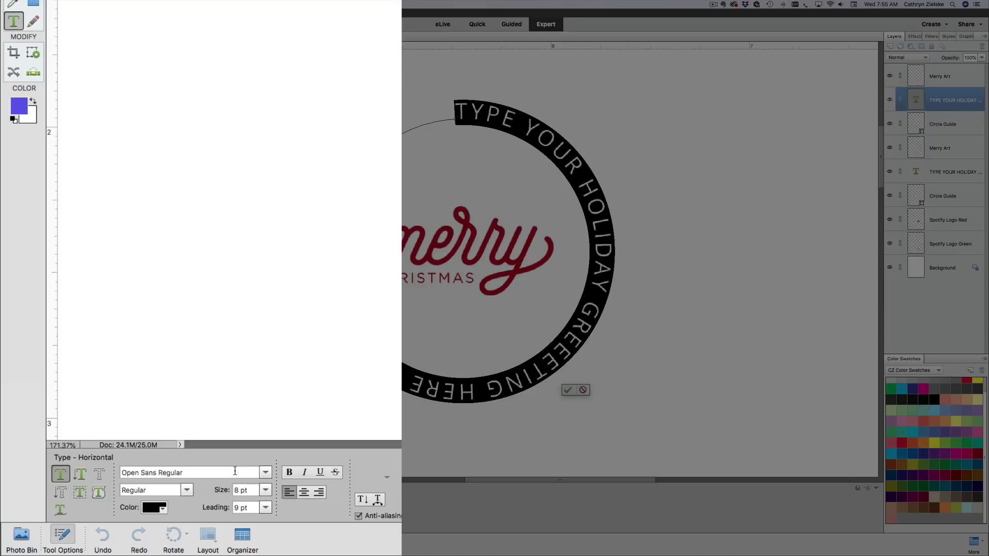
Change the curved greeting's font from Open Sans Regular to Avenir 35 Light
left_click_drag(228, 471, 100, 470)
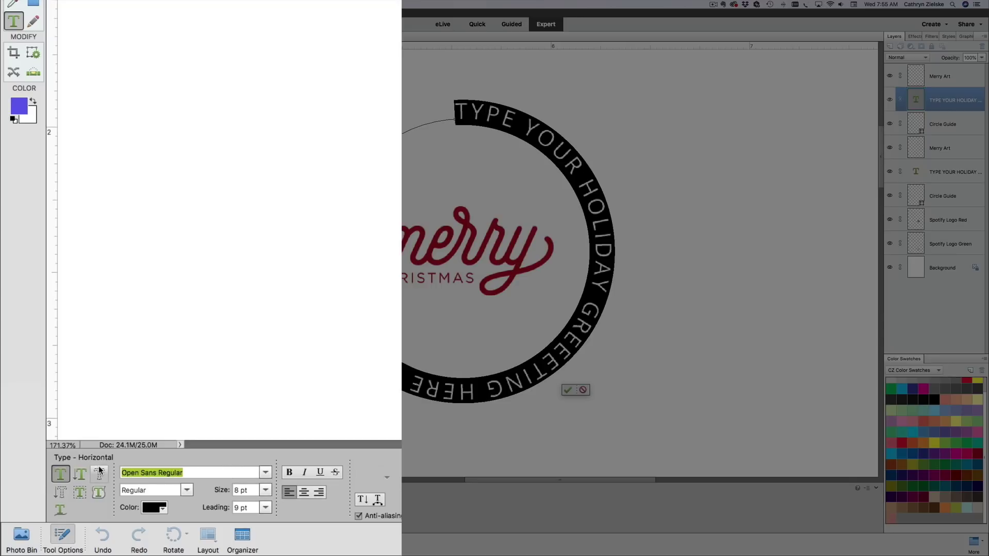
type("Avenir")
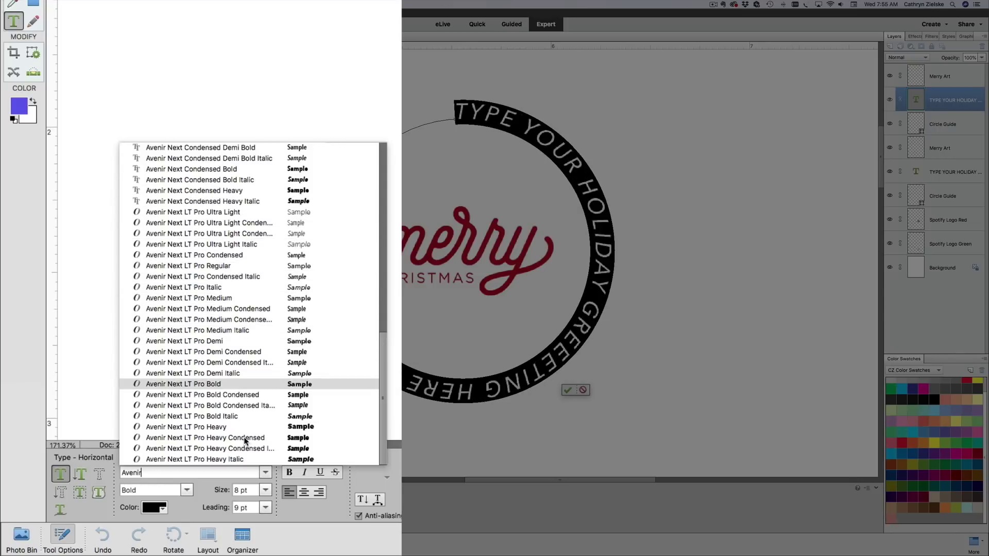
scroll(381, 309, "up", 5)
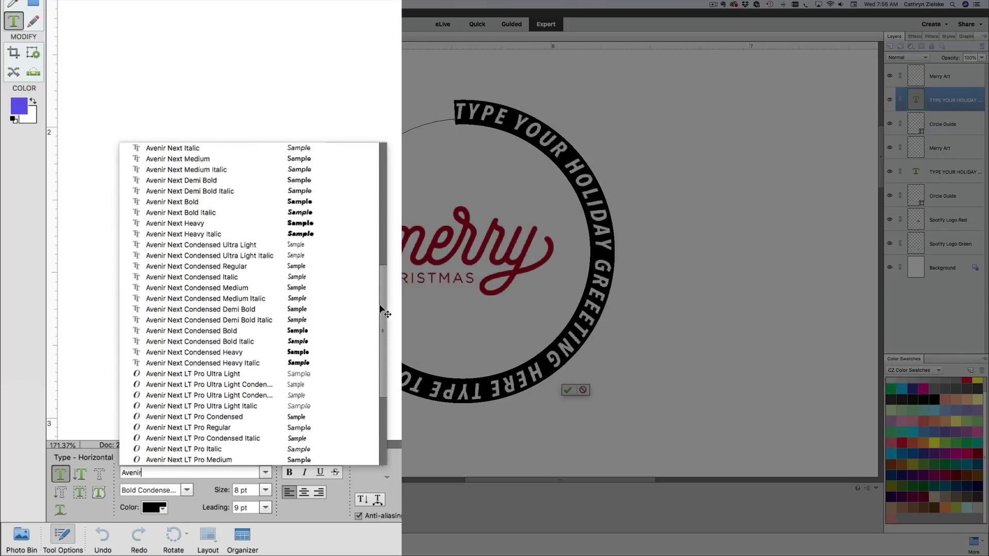
scroll(381, 309, "up", 9)
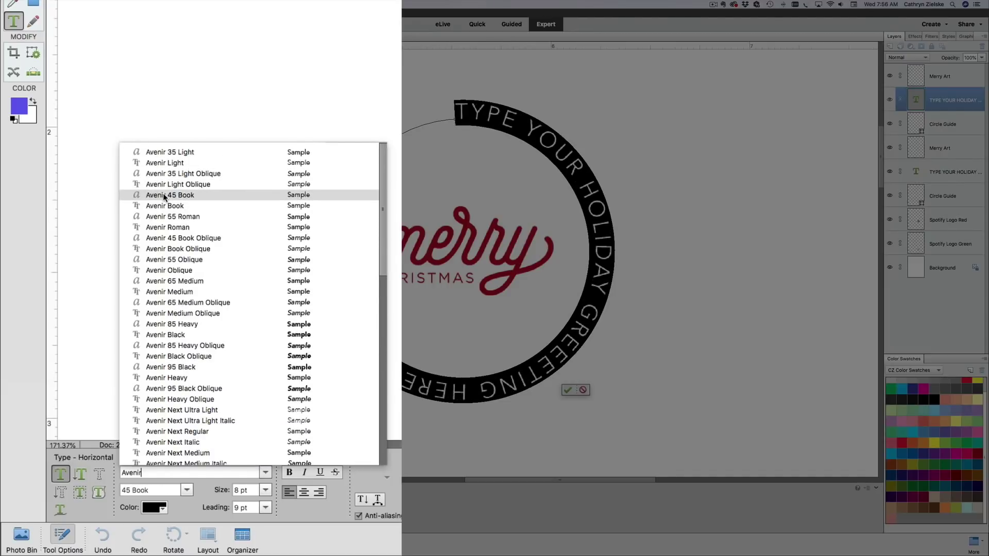
left_click(166, 163)
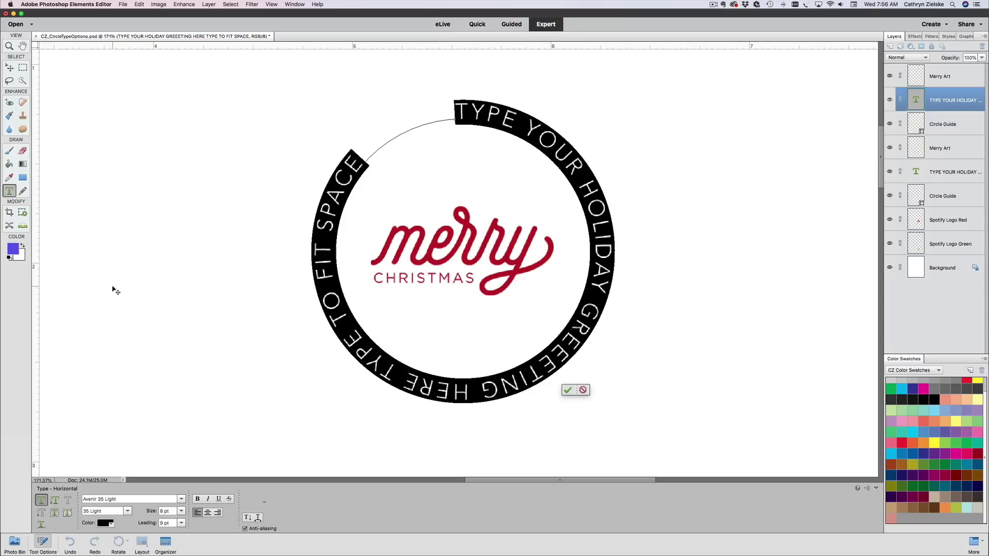
Replace the ring text with 'ANOTHER YEAR OF SPOTIFY PREMIUM FROM YOUR LOVING MOM' and commit it
type("ANOTHER")
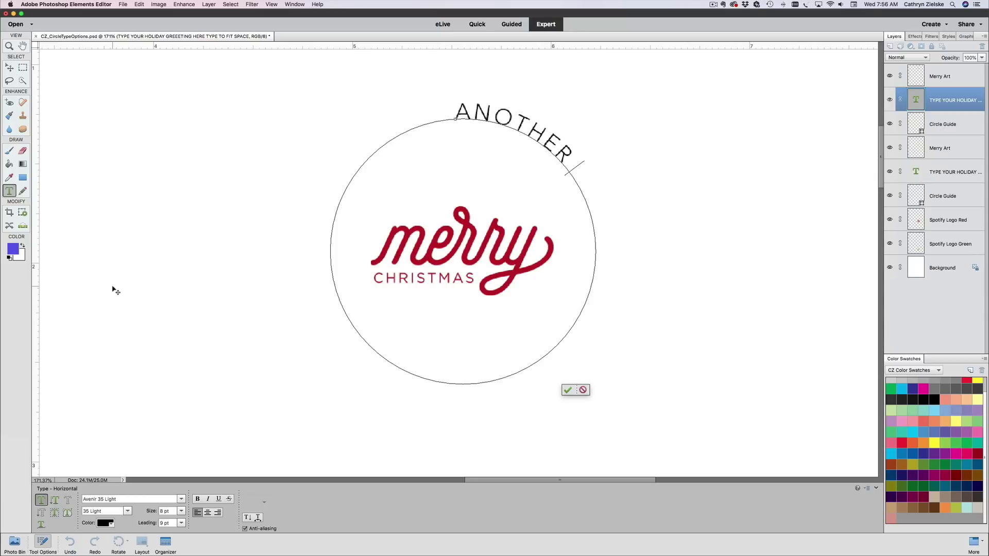
type(" YEAR OF SP")
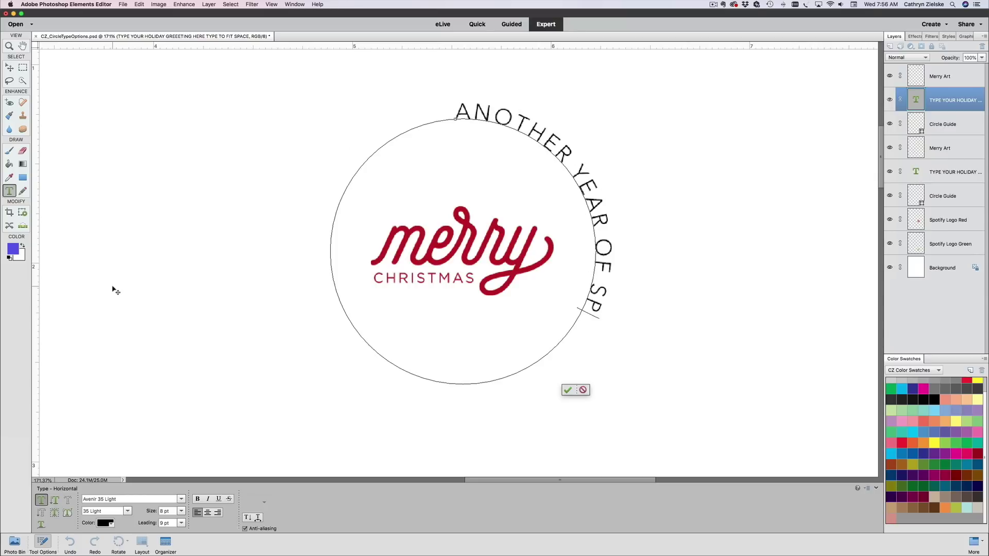
type("OTIFY PRE")
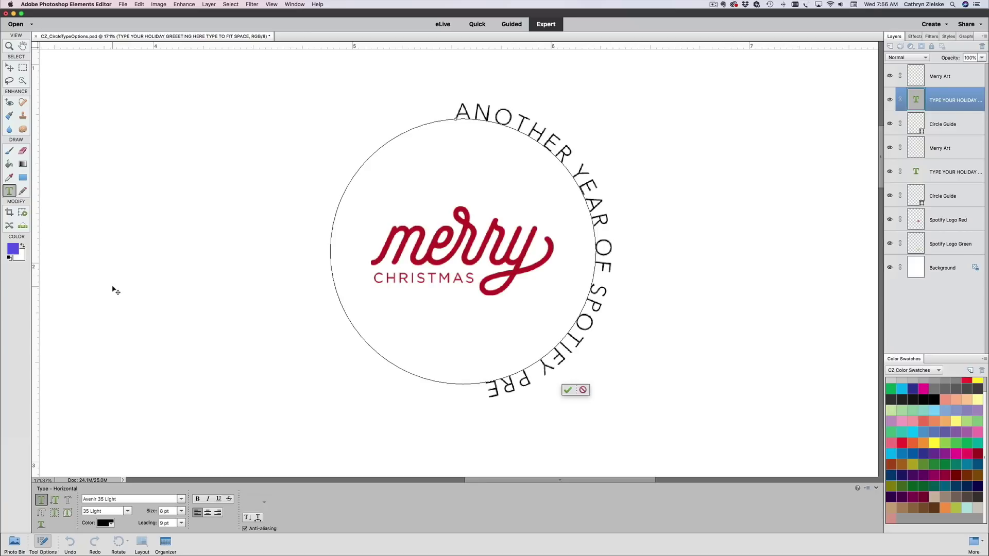
type("MIUM FROM")
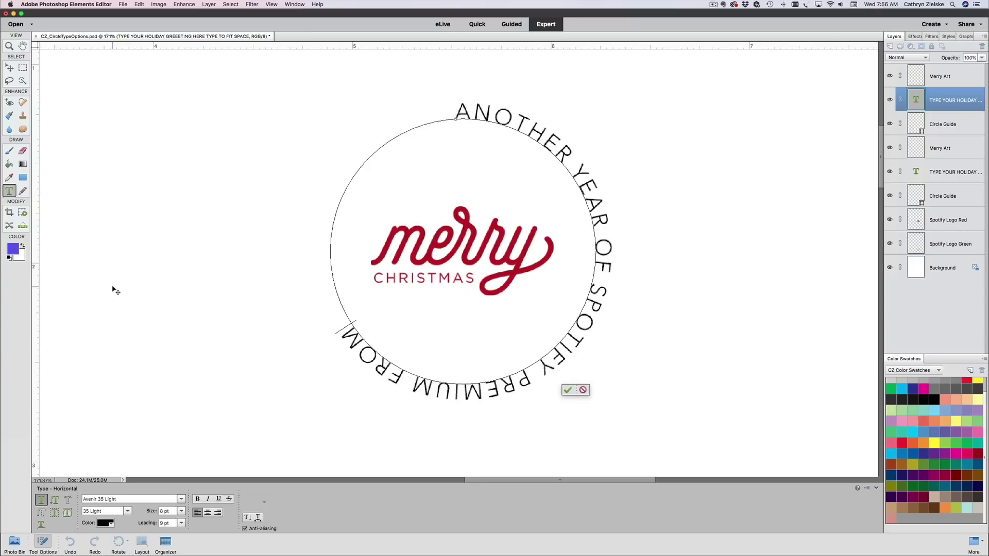
type(" YOUR LOVIN")
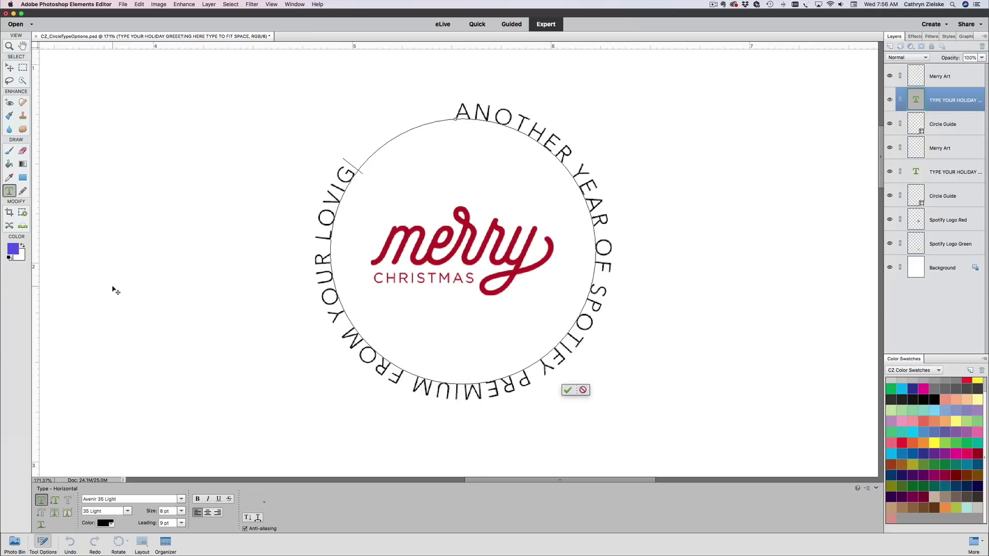
type("G MOM")
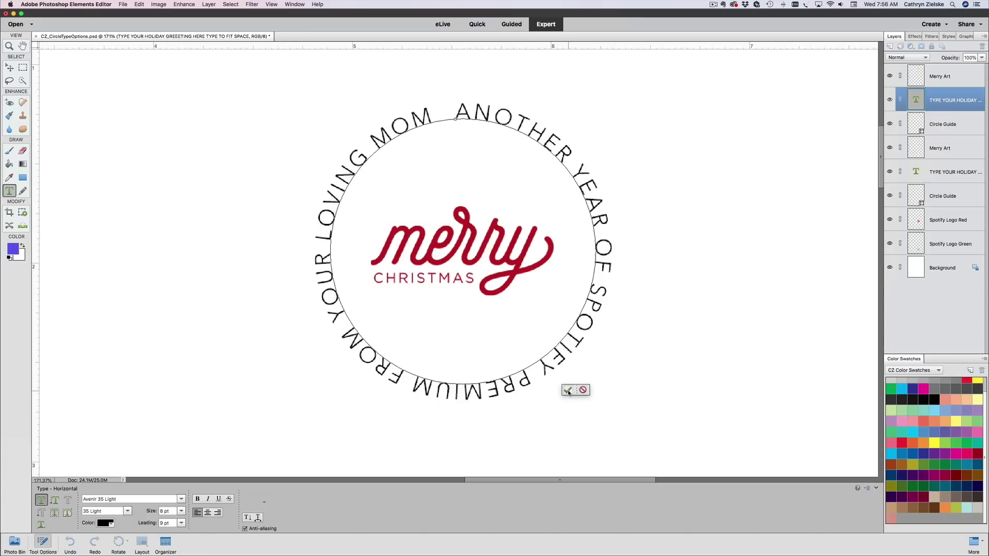
left_click(567, 390)
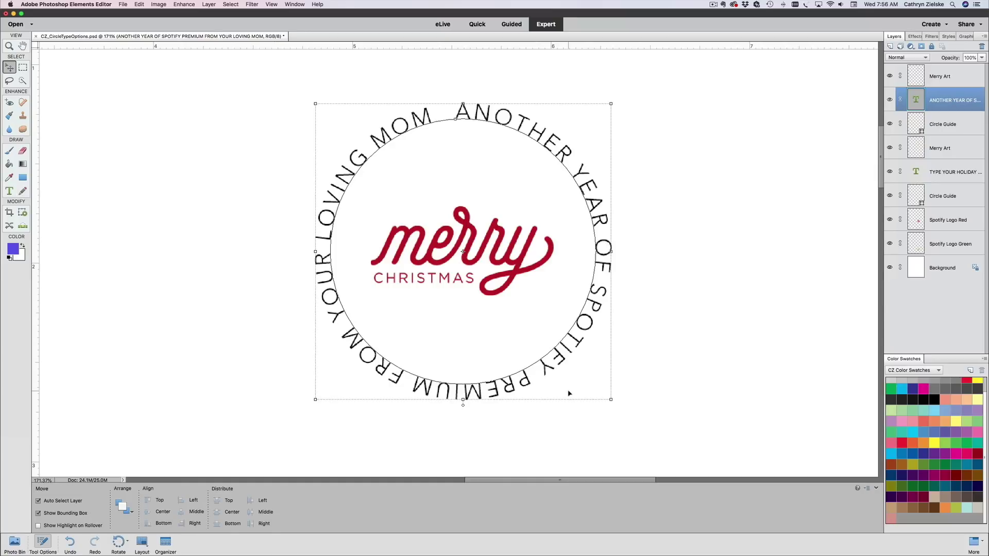
left_click(664, 361)
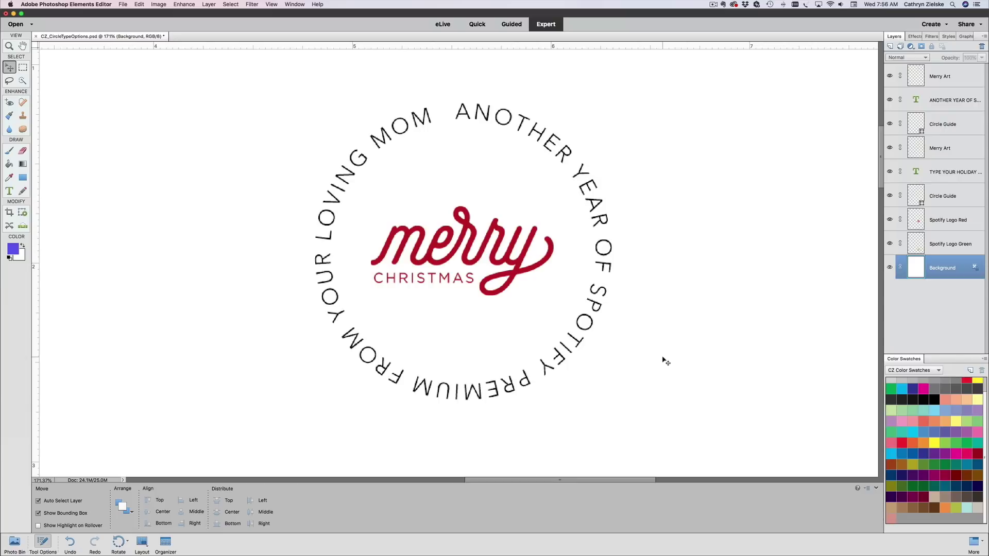
Fit the page in view and delete the green greeting circle and green Spotify logo
key("super+0")
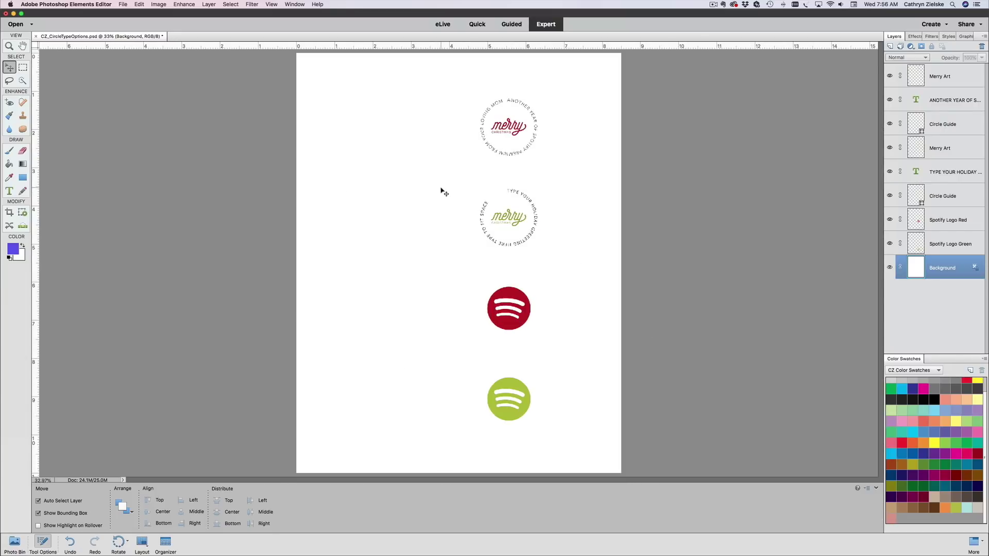
left_click_drag(442, 188, 557, 243)
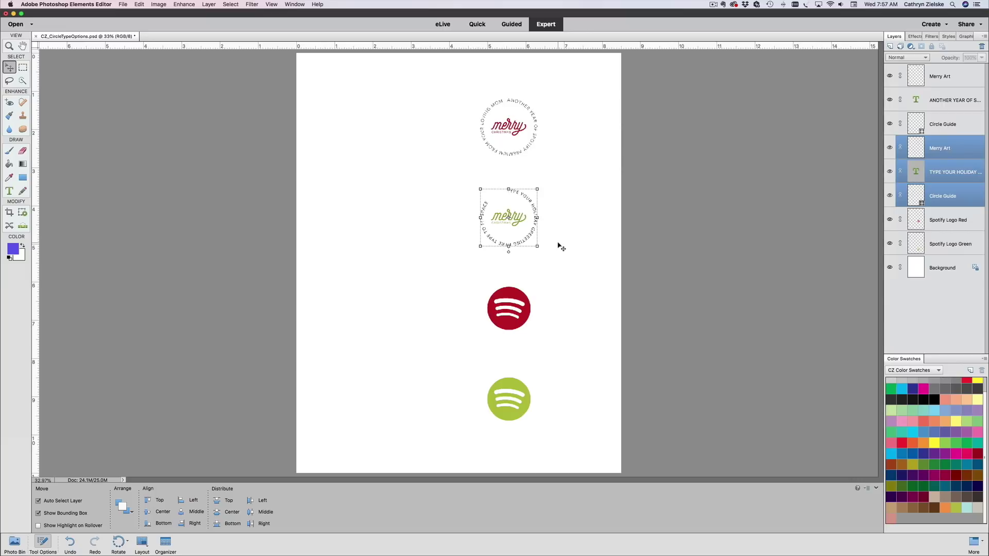
left_click_drag(417, 173, 561, 250)
left_click(420, 234)
left_click_drag(435, 181, 591, 260)
key("Delete")
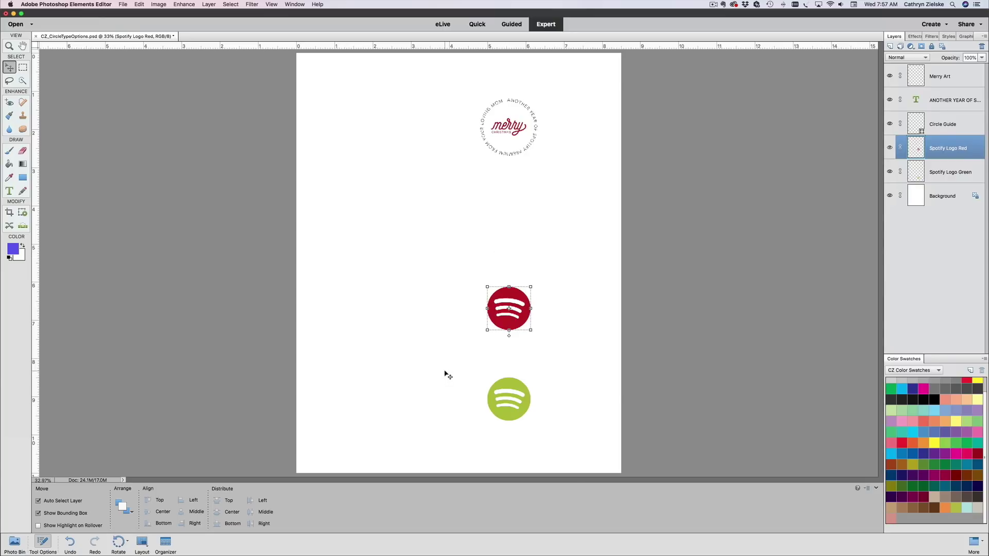
left_click_drag(445, 371, 536, 423)
key("Delete")
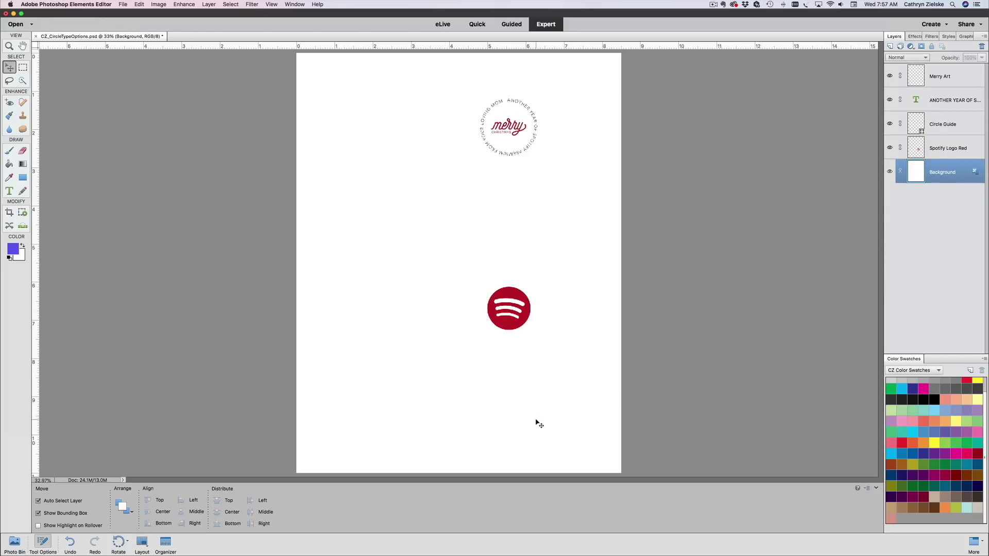
Move the red Spotify logo up beneath the red circle, then select both together
left_click(520, 296)
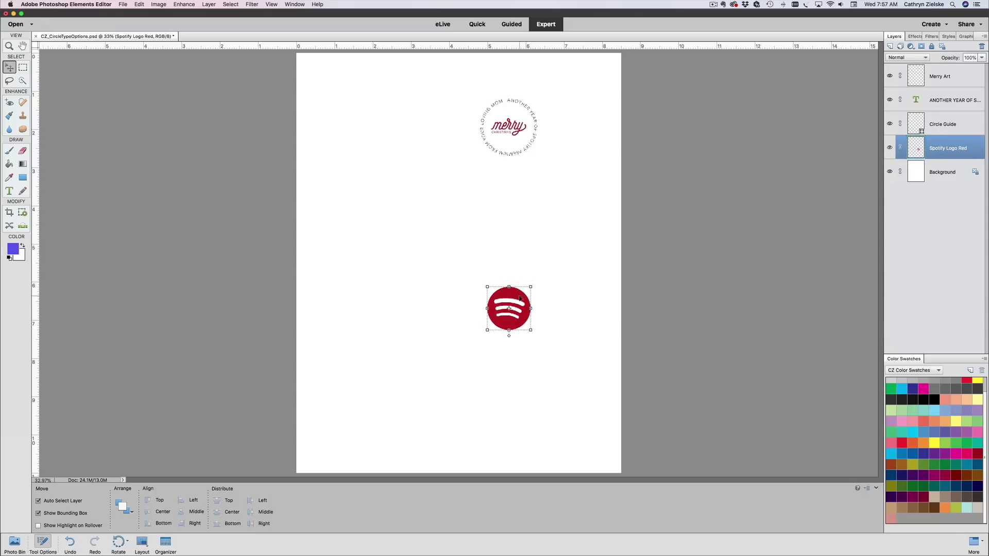
left_click_drag(519, 289, 518, 194)
left_click(526, 270)
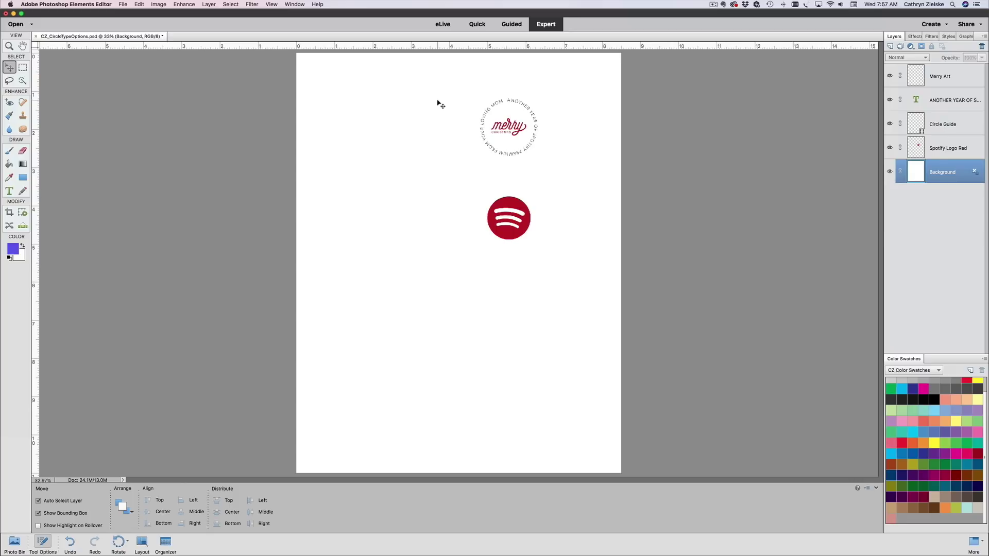
left_click_drag(435, 79, 574, 259)
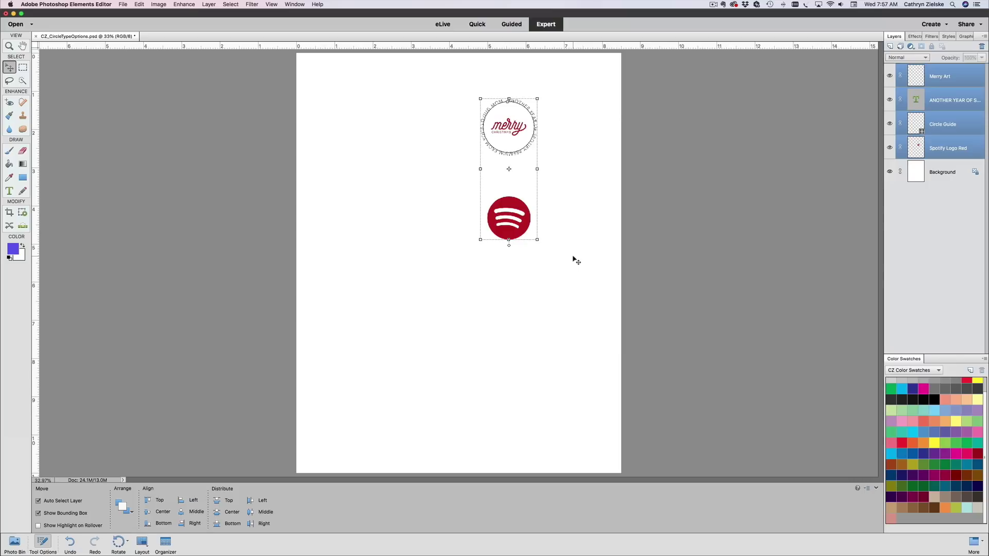
Duplicate the red circle and logo pair to the left
key("alt")
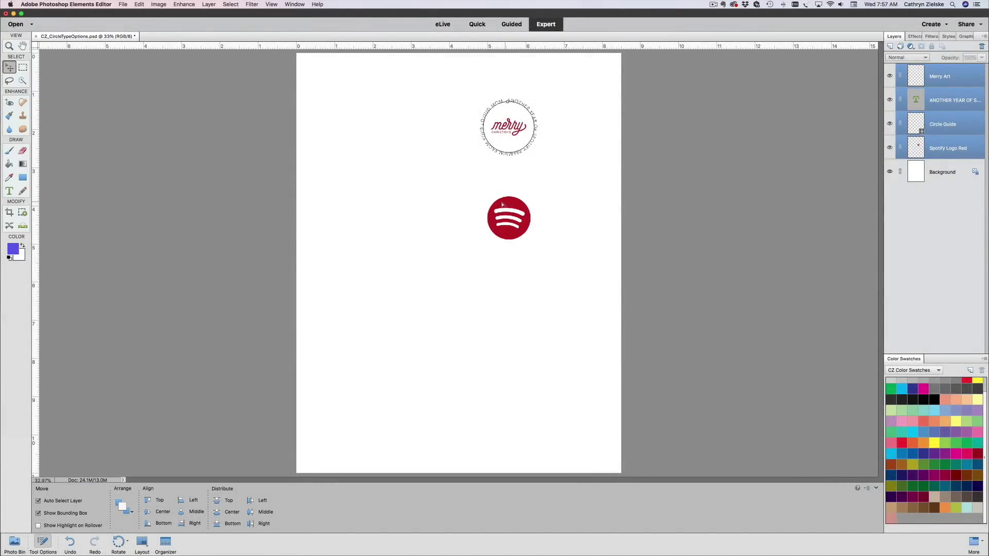
left_click_drag(504, 202, 389, 201)
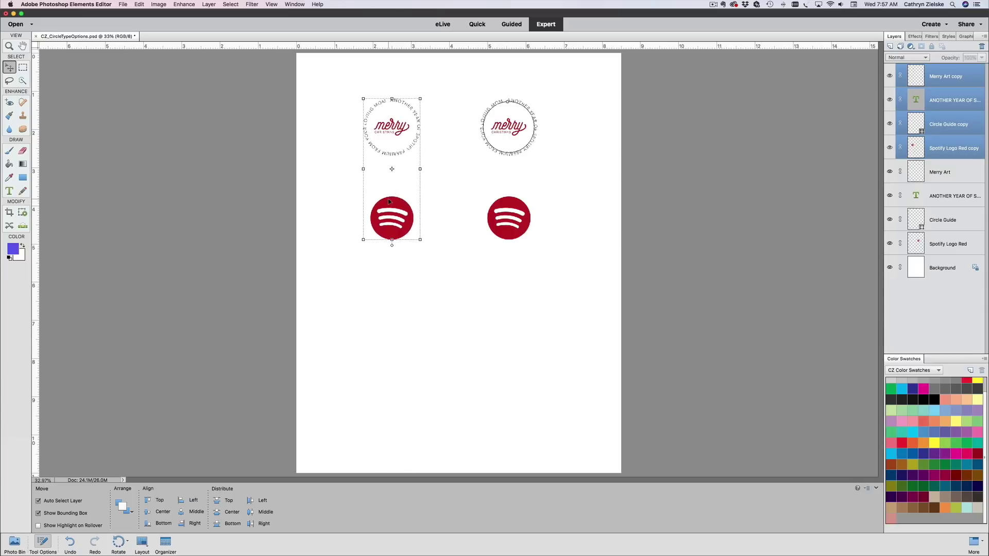
left_click(331, 255)
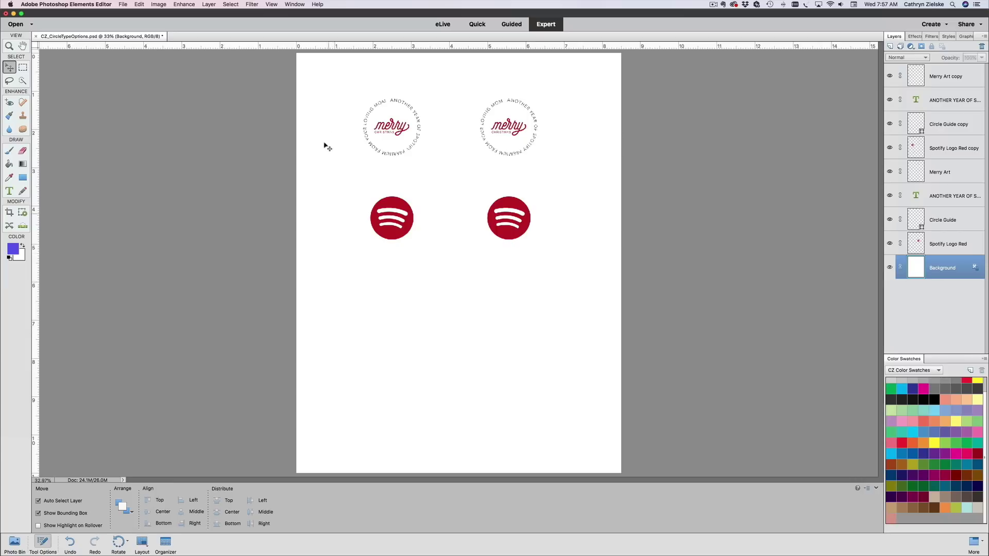
Duplicate both columns downward to form a second row, completing the 2×2 grid
left_click_drag(327, 67, 577, 274)
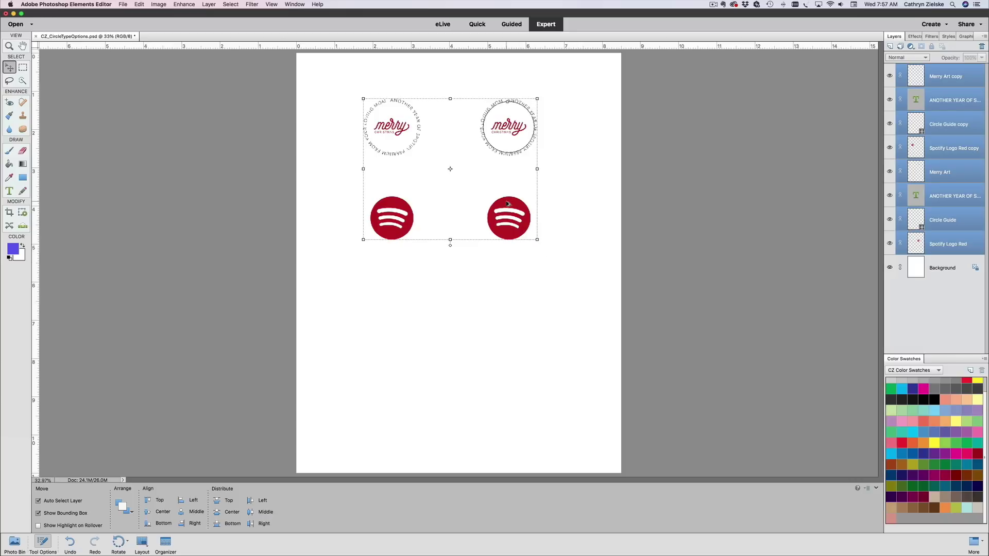
left_click_drag(508, 203, 505, 393)
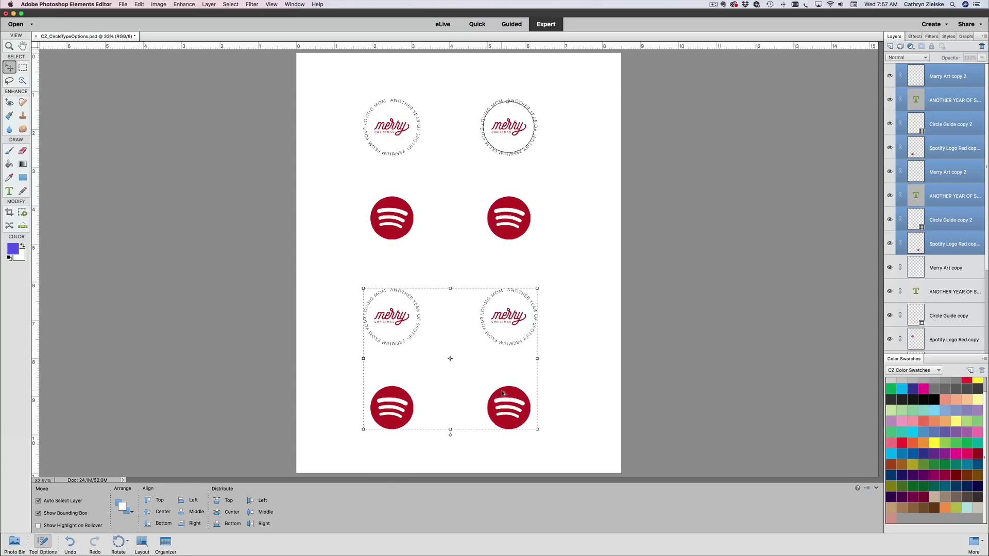
left_click(605, 393)
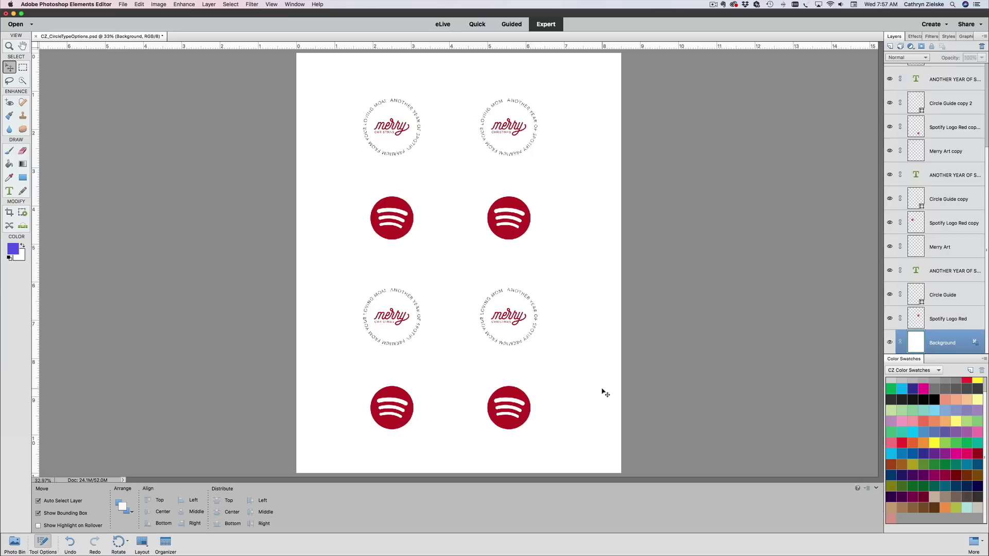